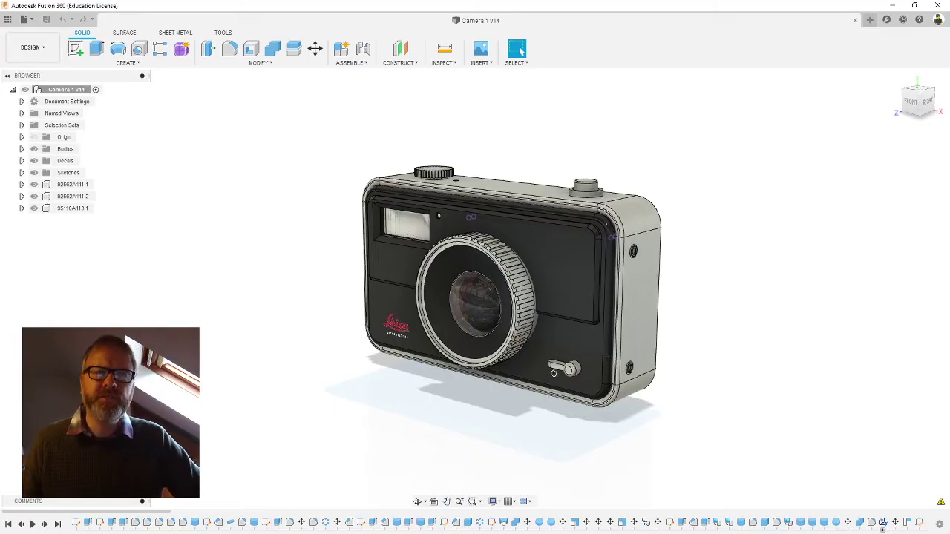
Step: Set the default projection angle for new drawings to Third Angle in the drawing preferences
left_click(939, 19)
left_click(918, 55)
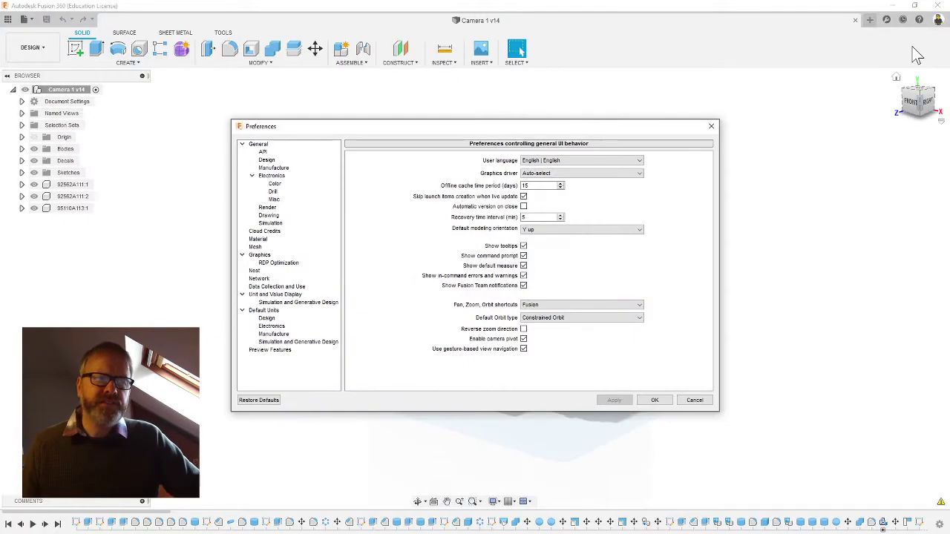
left_click(269, 215)
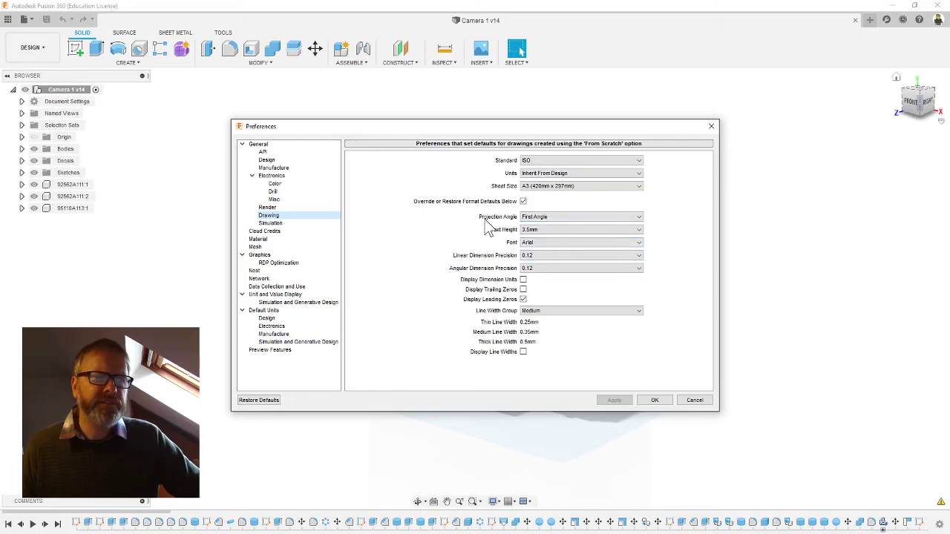
left_click(541, 218)
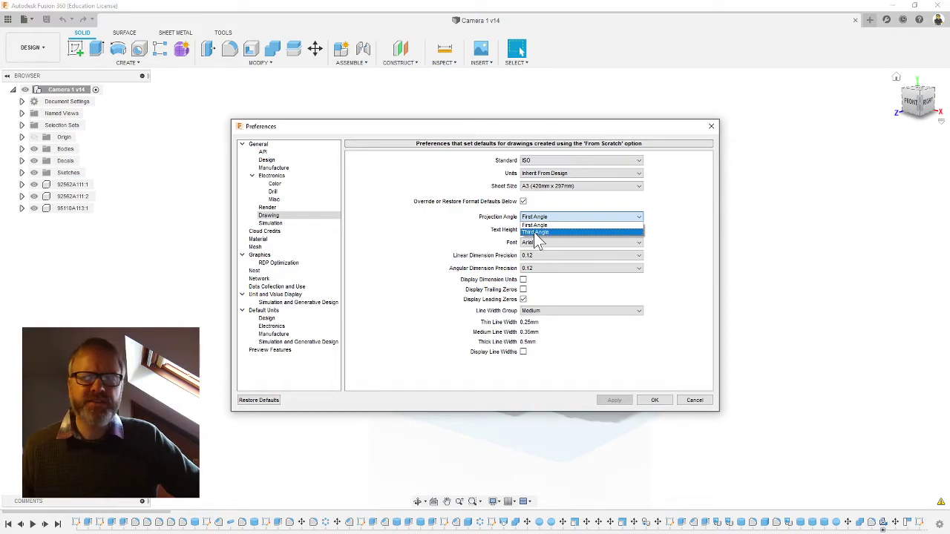
left_click(536, 233)
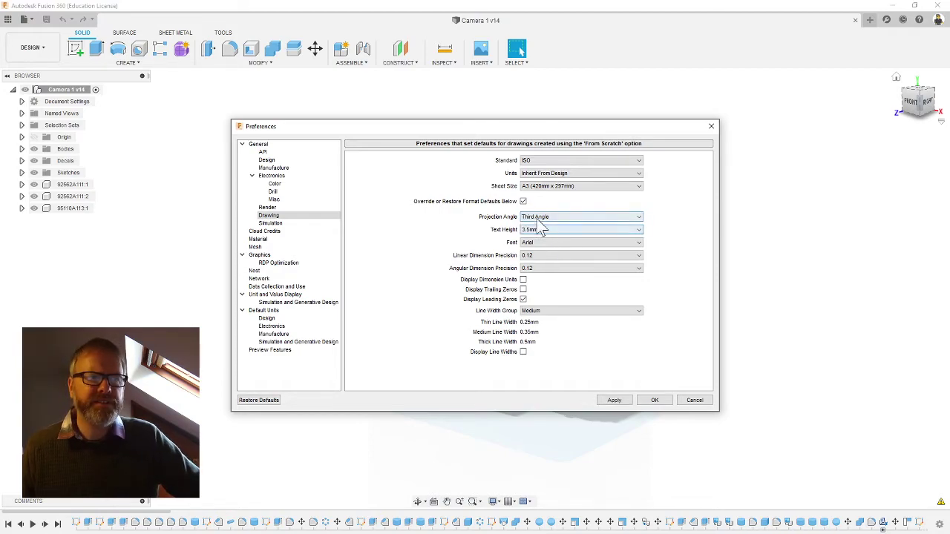
left_click(655, 400)
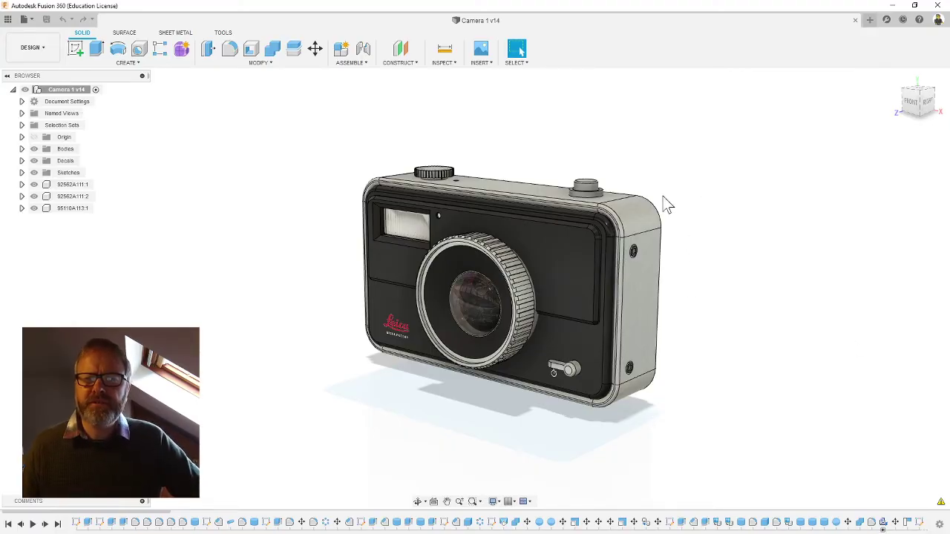
Step: Create a new drawing from the visible camera design, from scratch, with ISO standard, mm units and an A3 (420mm x 297mm) sheet
left_click(32, 51)
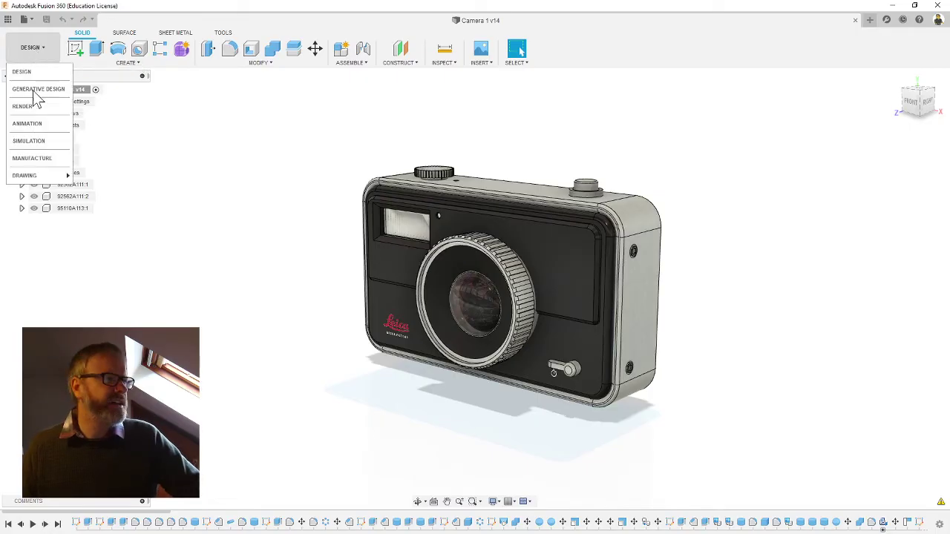
mouse_move(35, 182)
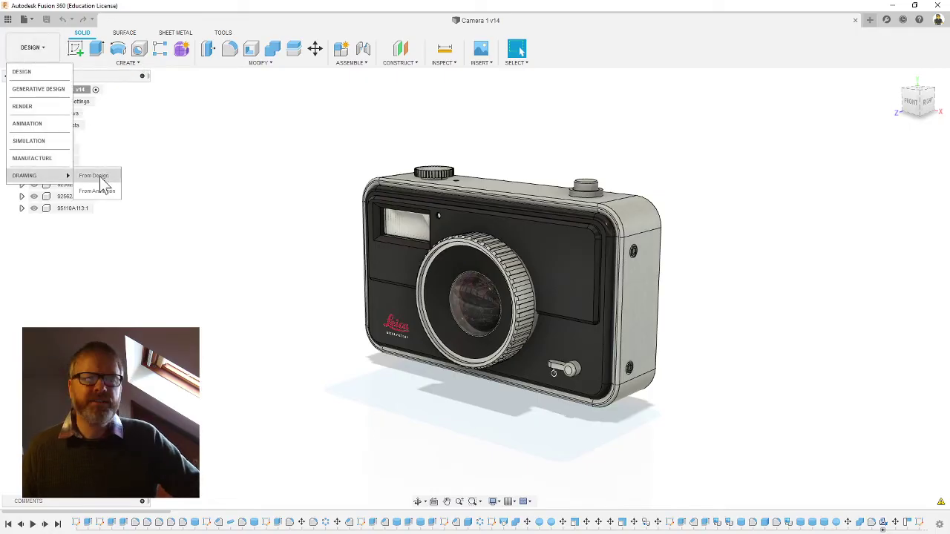
left_click(95, 176)
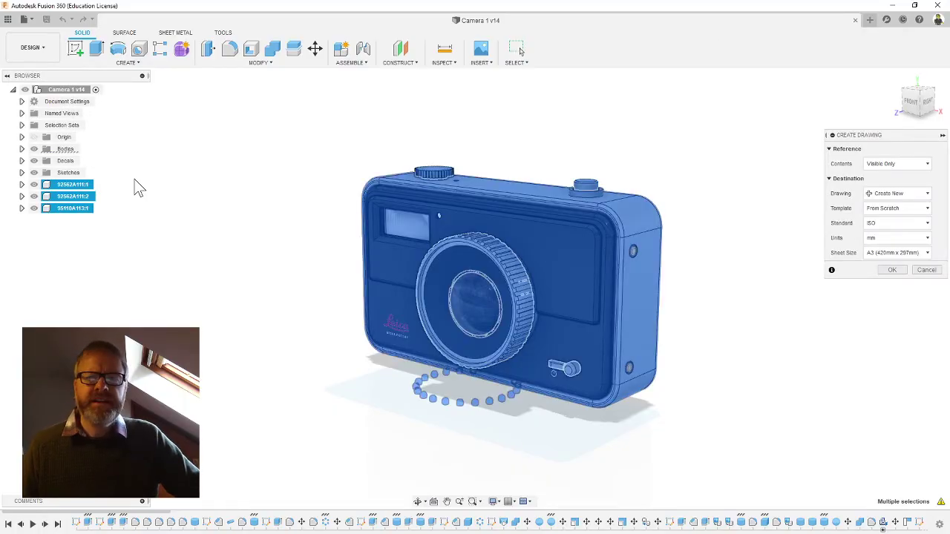
mouse_move(884, 144)
left_mouse_down()
mouse_move(785, 153)
mouse_move(871, 162)
left_mouse_up()
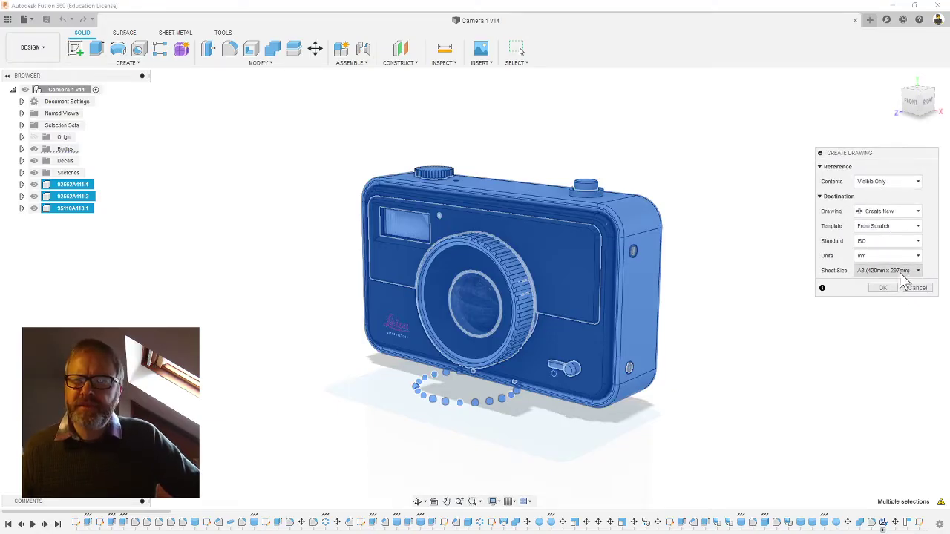
left_click(870, 272)
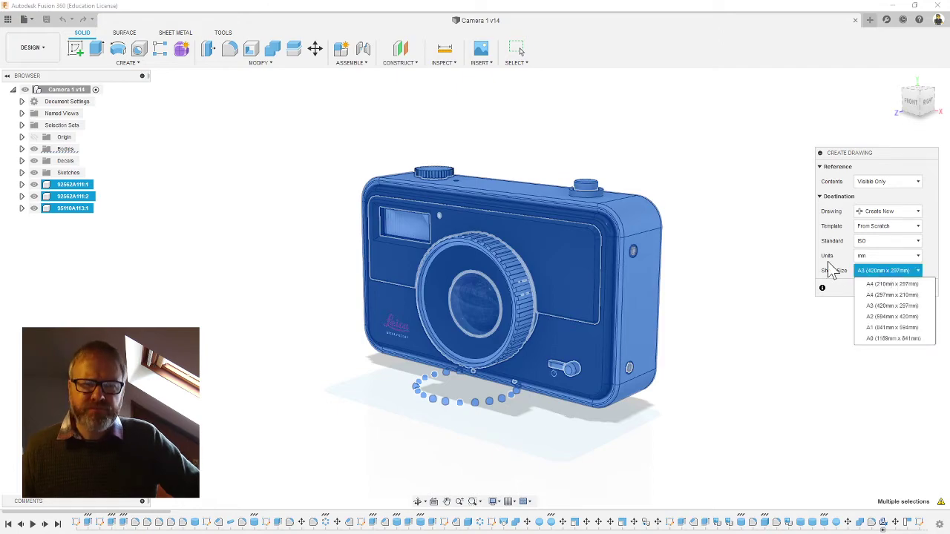
left_click(832, 269)
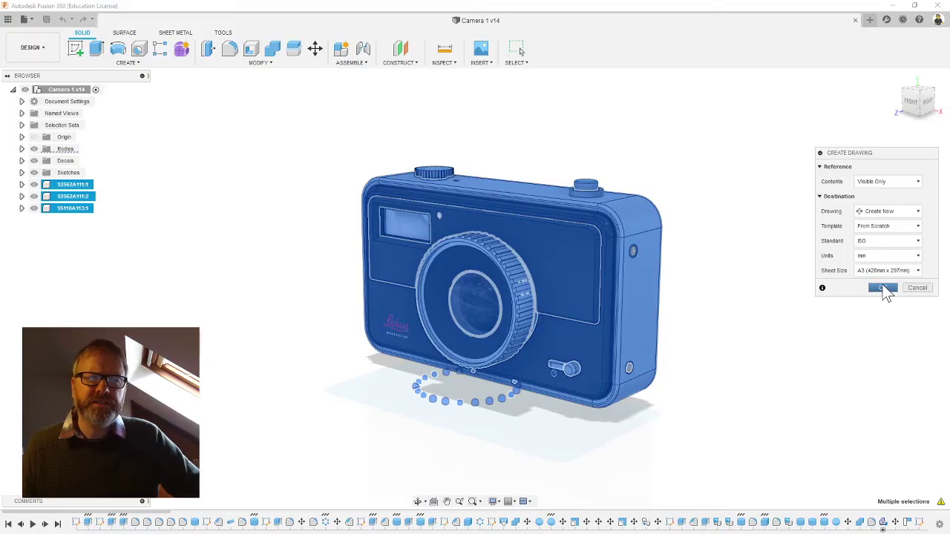
left_click(882, 288)
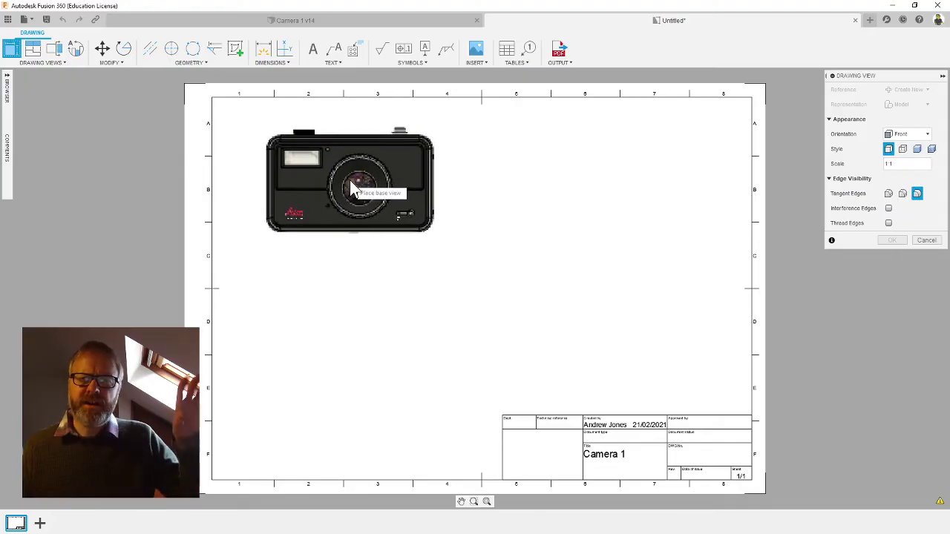
Step: Place a base view of the camera with Top orientation at 1:1 scale in the sheet's upper-left area
left_click(904, 135)
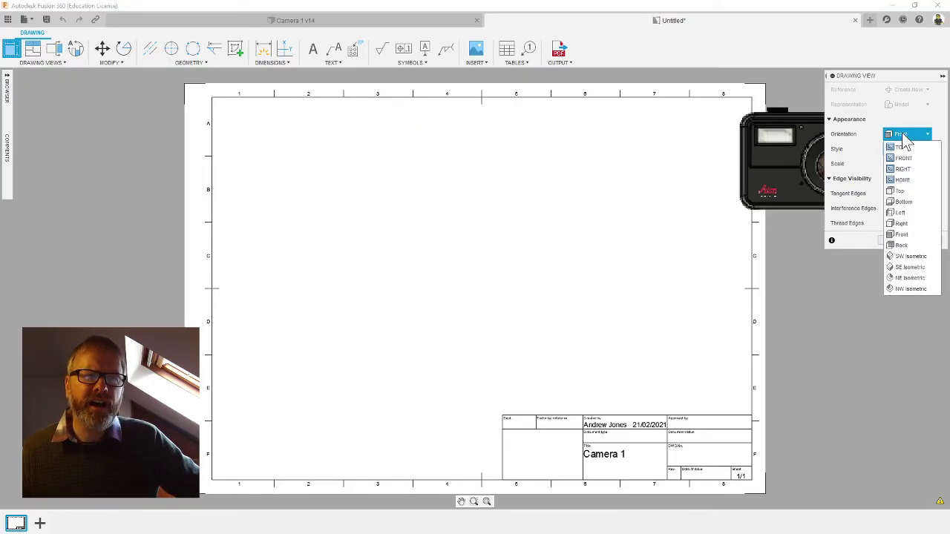
left_click(903, 193)
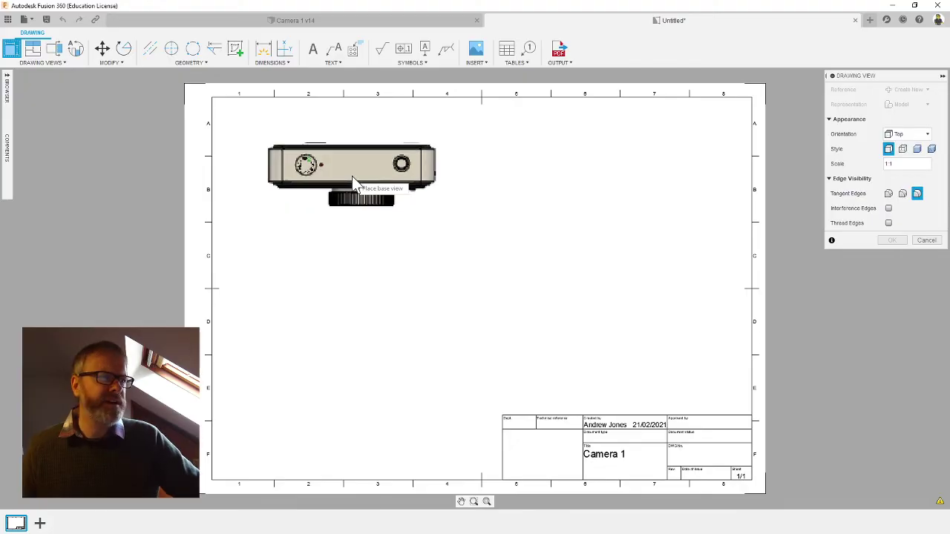
left_click(350, 176)
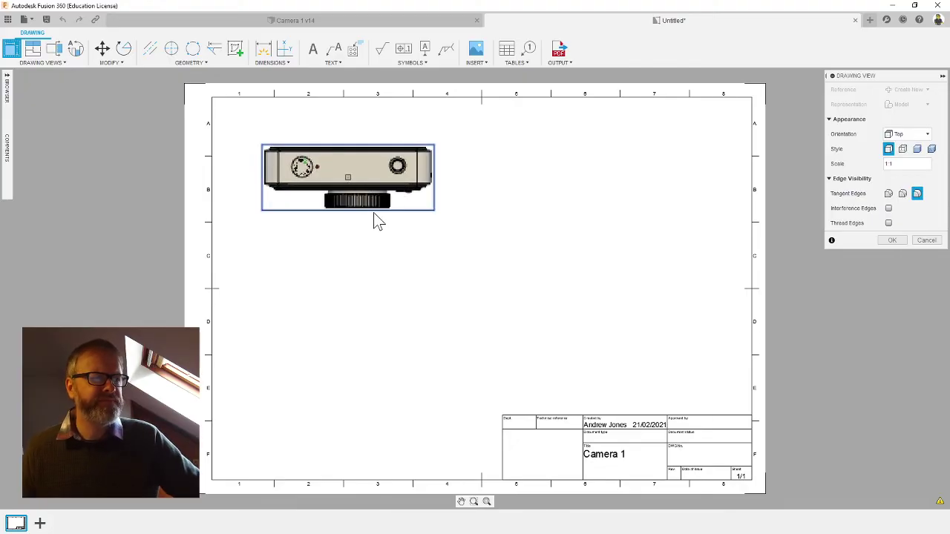
left_click(890, 240)
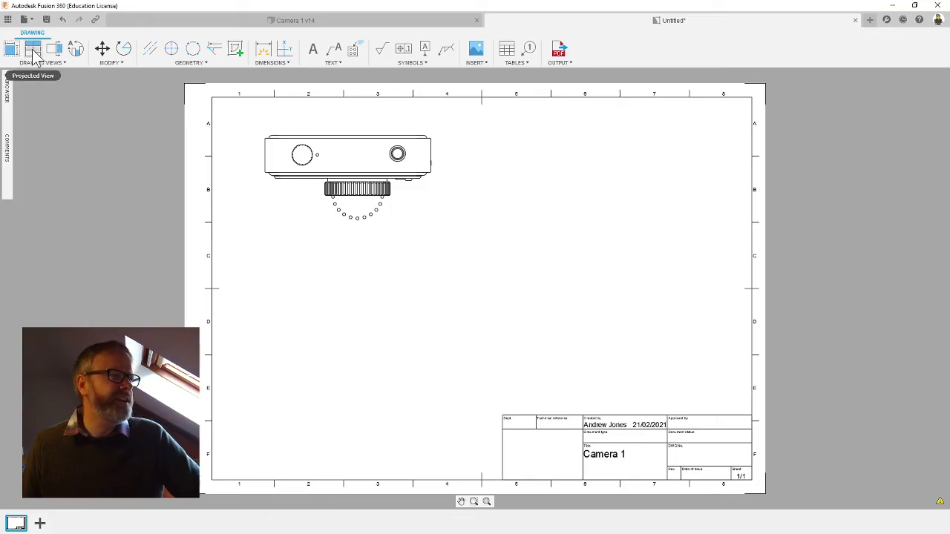
Step: Project a front view of the camera from the top view and place it directly below
left_click(33, 55)
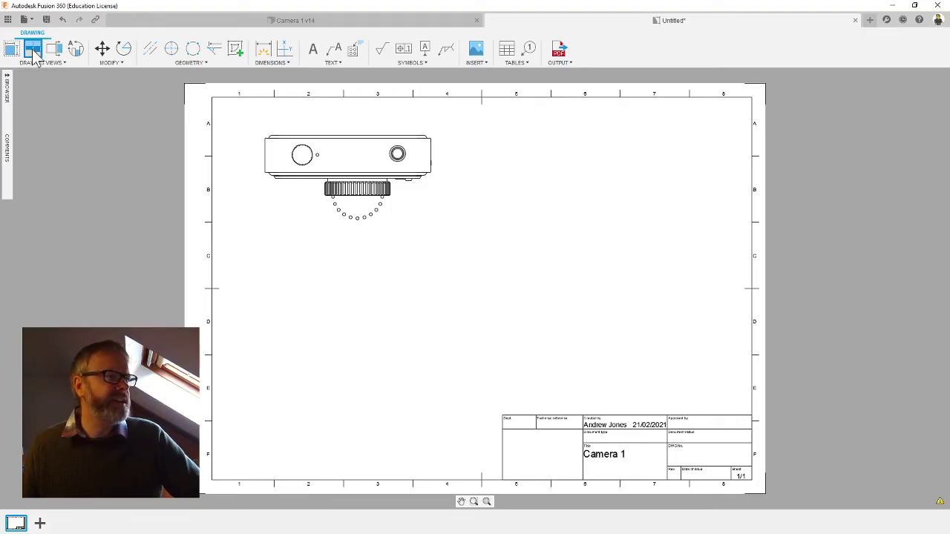
left_click(362, 164)
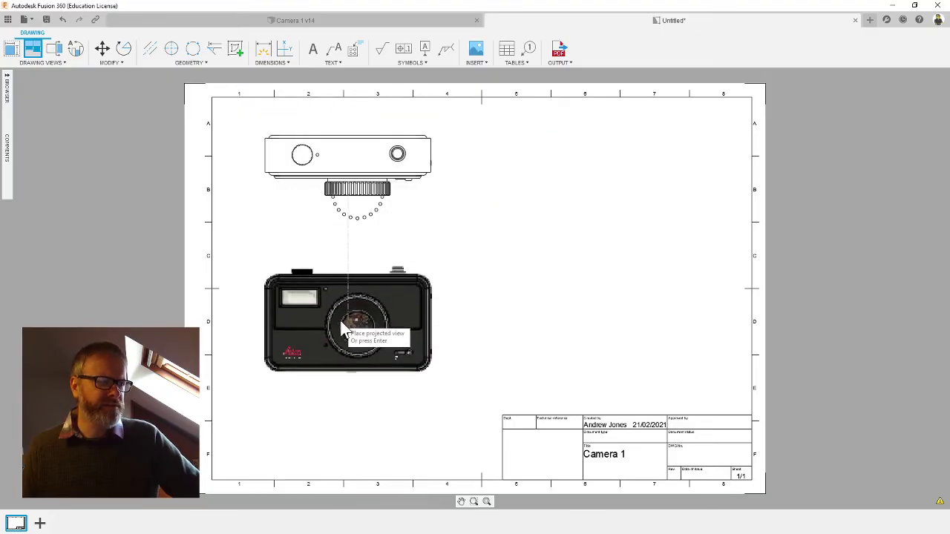
left_click(343, 334)
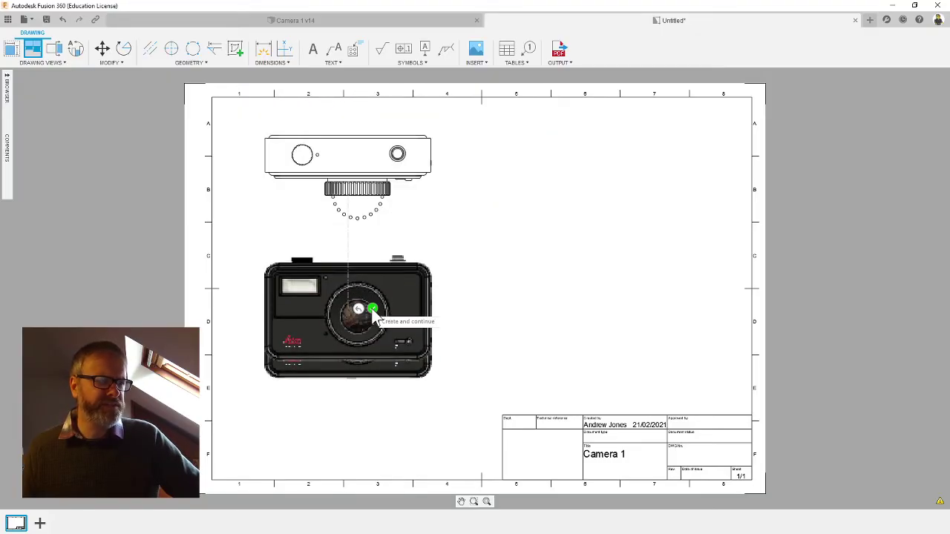
left_click(374, 312)
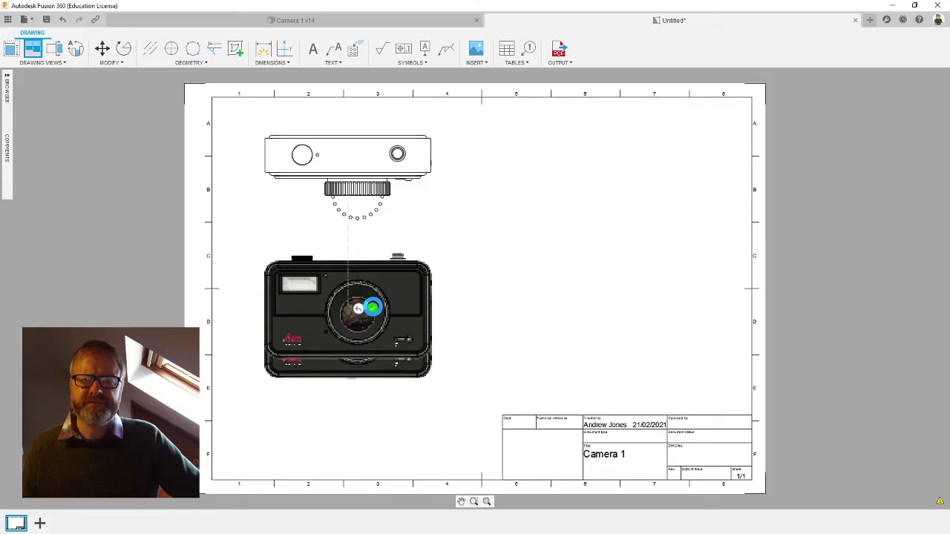
Step: Project a side view from the front view and place it to its right, above the title block
left_click(36, 56)
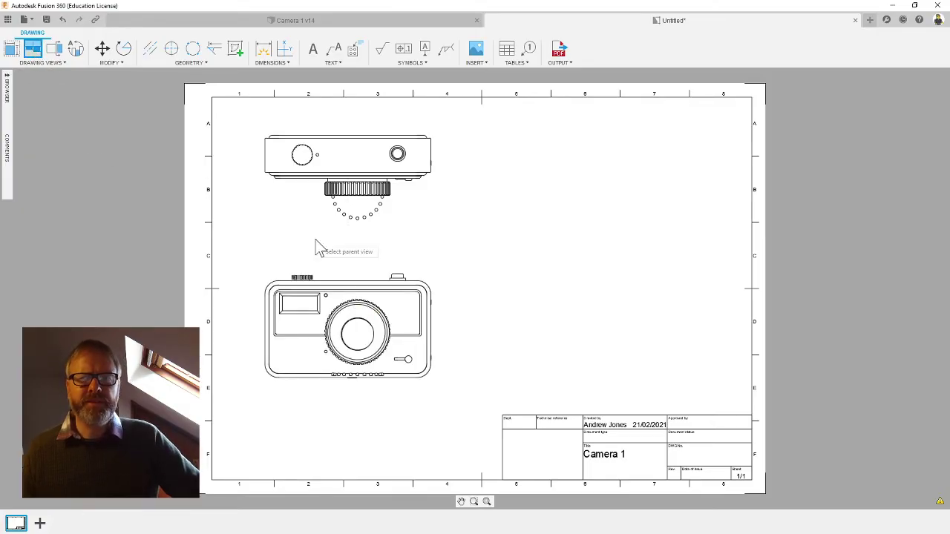
left_click(376, 300)
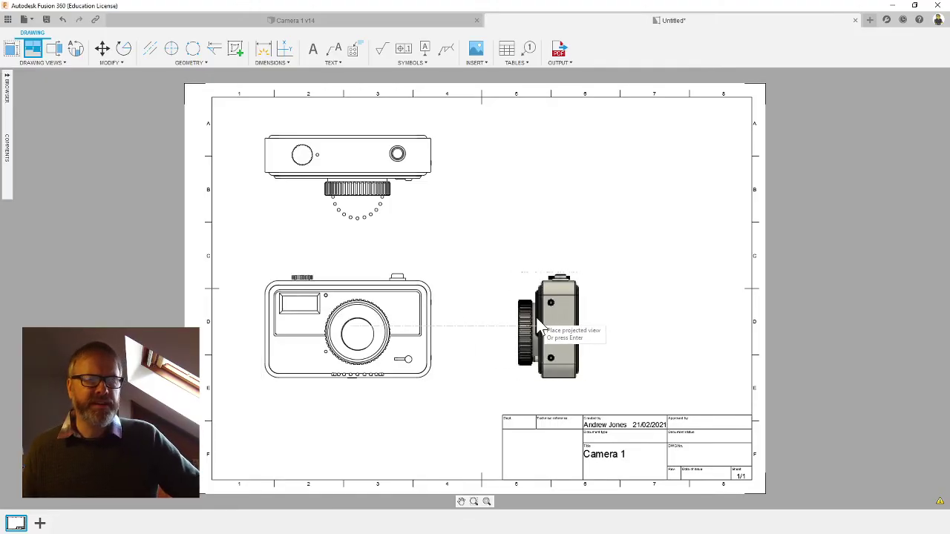
left_click(538, 325)
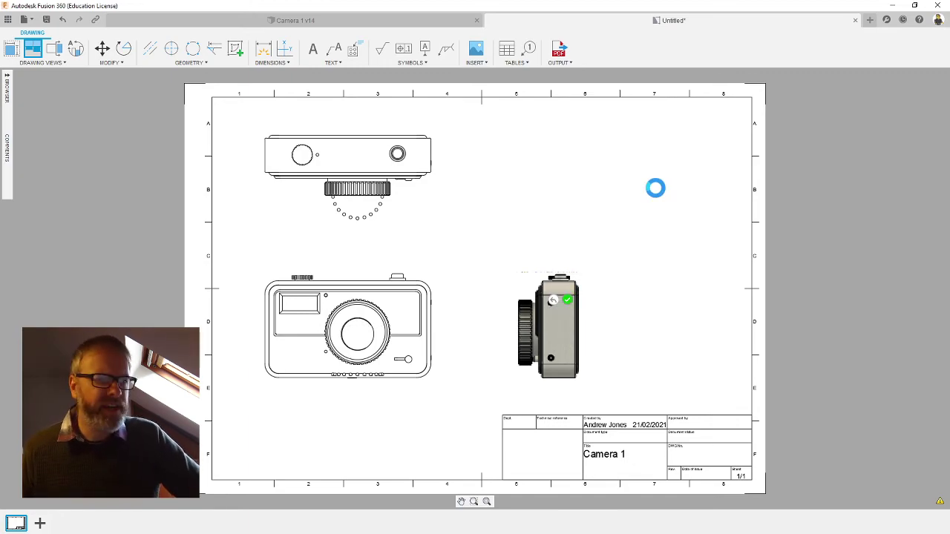
key("Return")
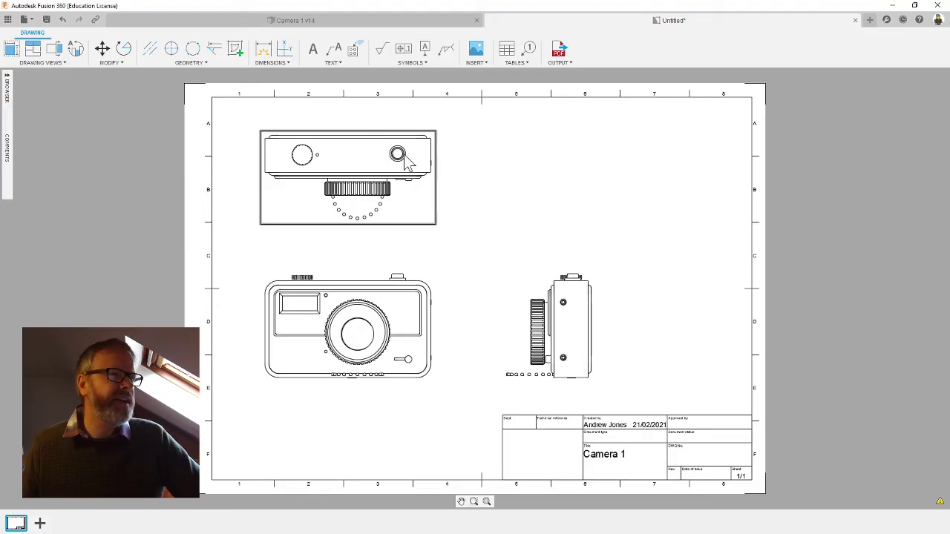
Step: Dimension the camera body's depth at the right end of the top view
left_click(264, 49)
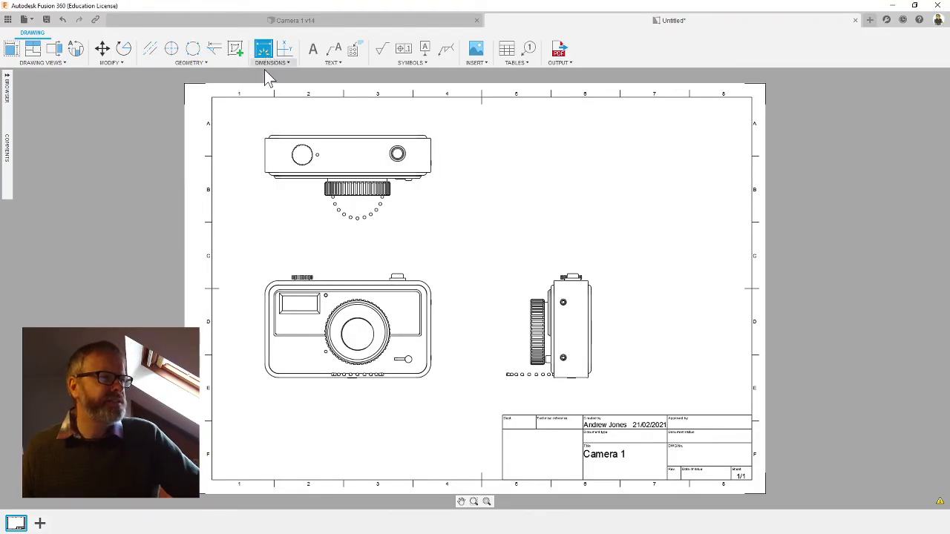
left_click(430, 138)
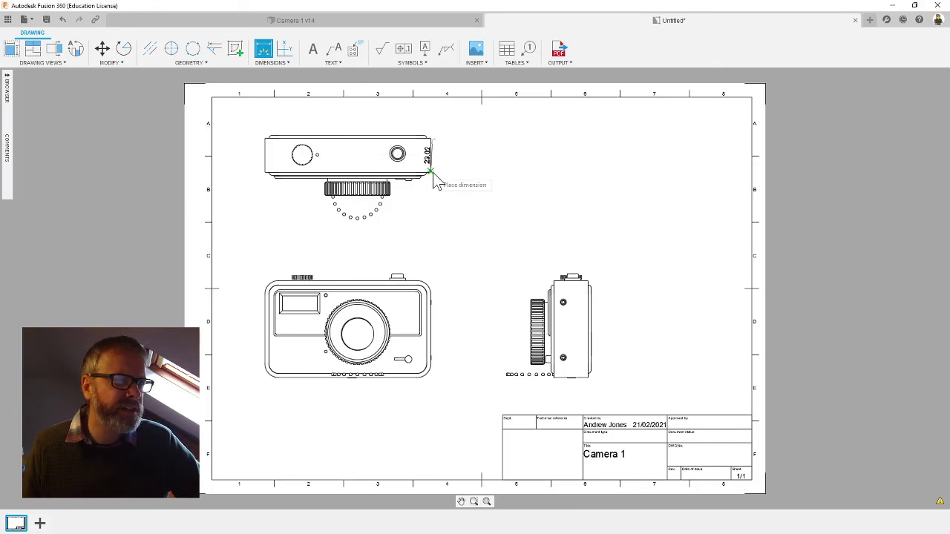
left_click(437, 180)
left_click(461, 170)
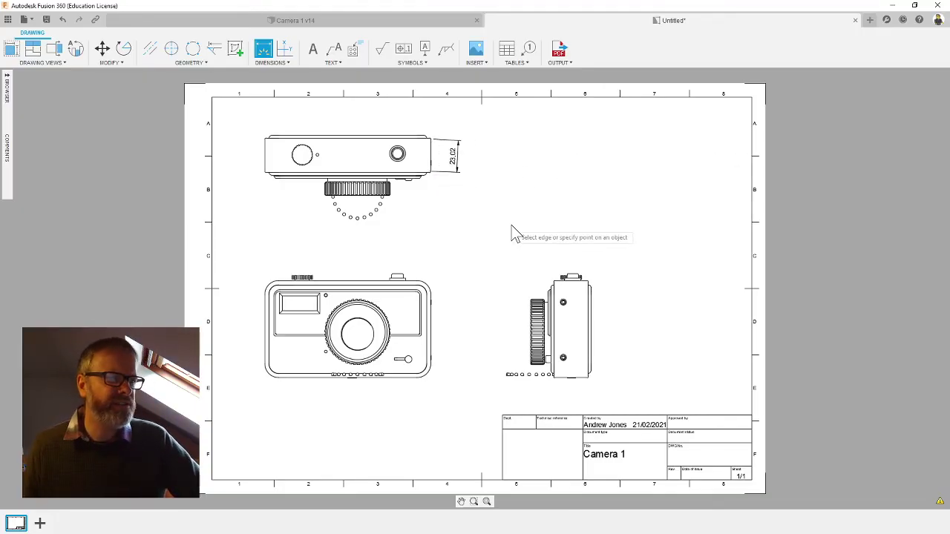
Step: Dimension the camera body's depth above the side view and its height along the right edge
left_click(556, 281)
left_click(588, 280)
left_click(588, 250)
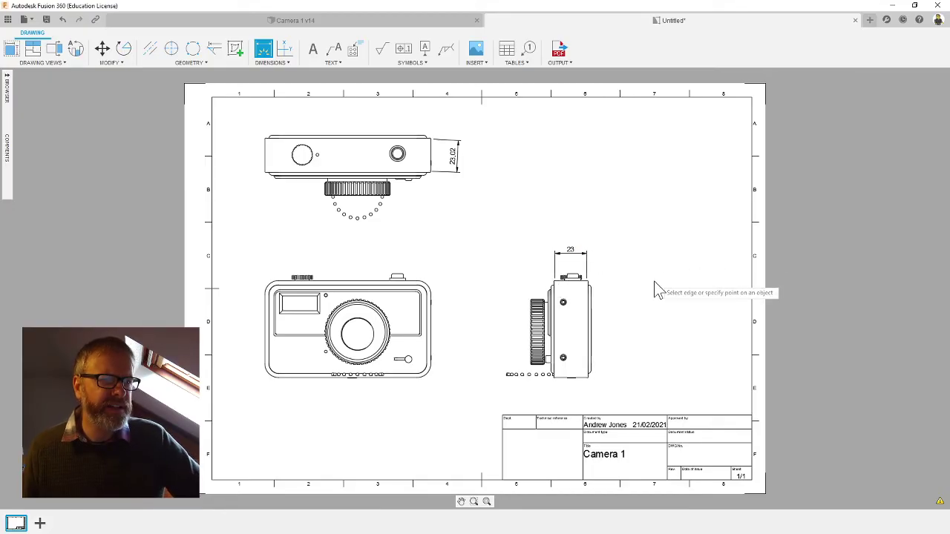
left_click(590, 377)
left_click(587, 283)
left_click(615, 327)
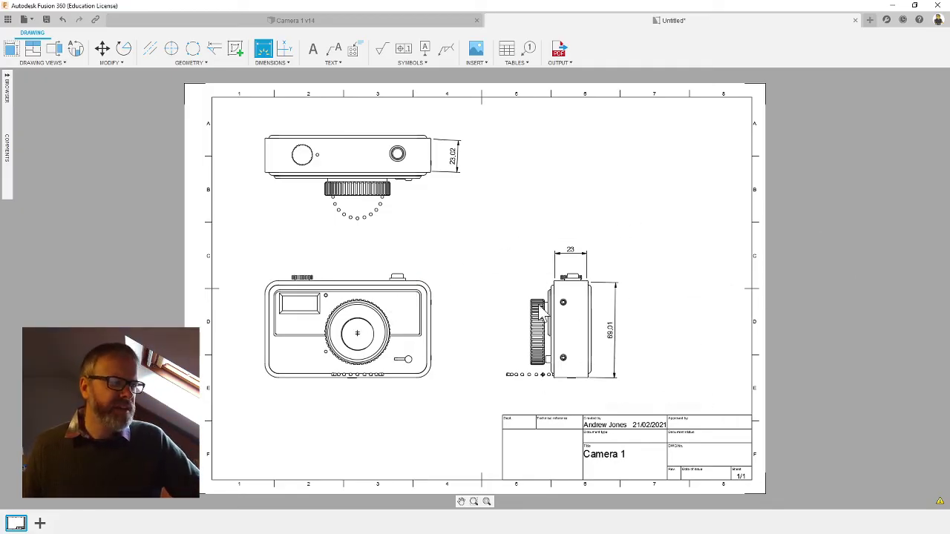
Step: Dimension the diameter of the inner lens circle in the front view, placing the text above the camera's right side
left_click(371, 328)
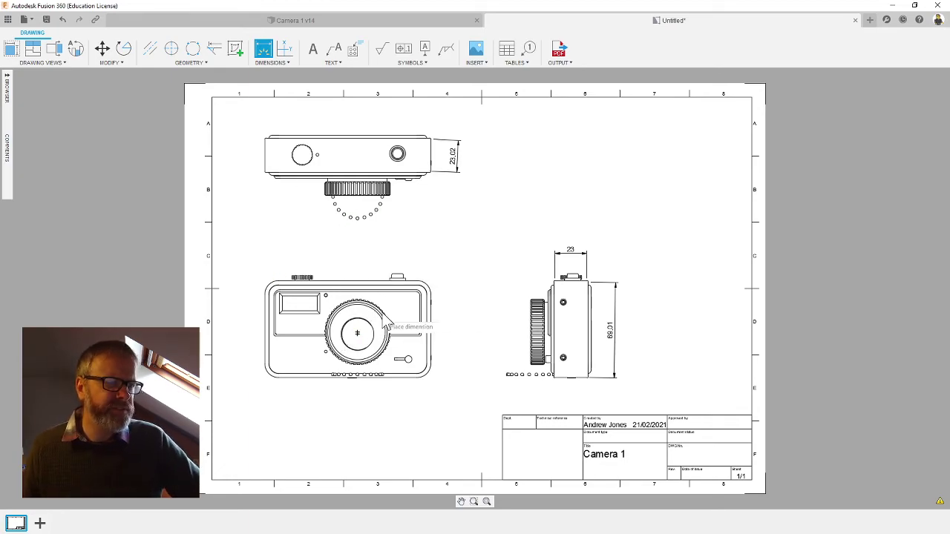
left_click(452, 255)
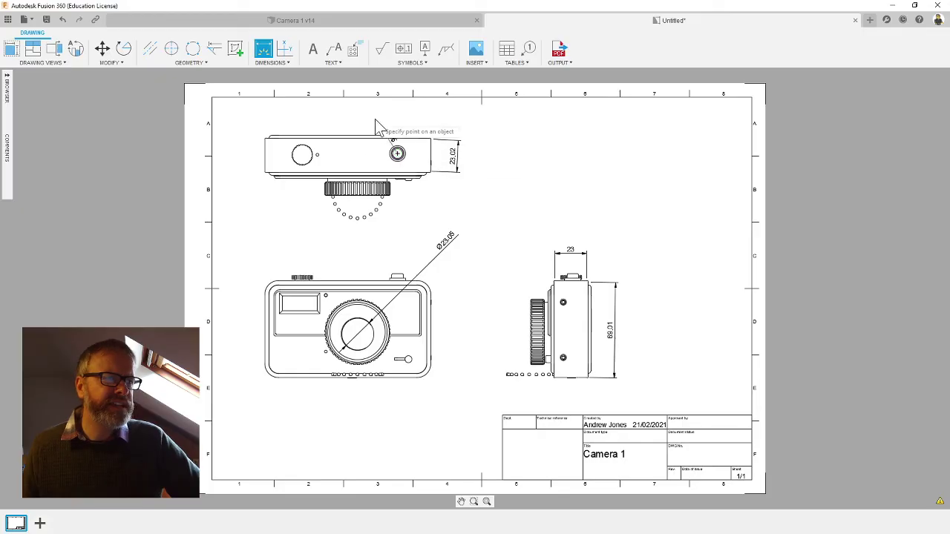
left_click(397, 154)
left_click(415, 129)
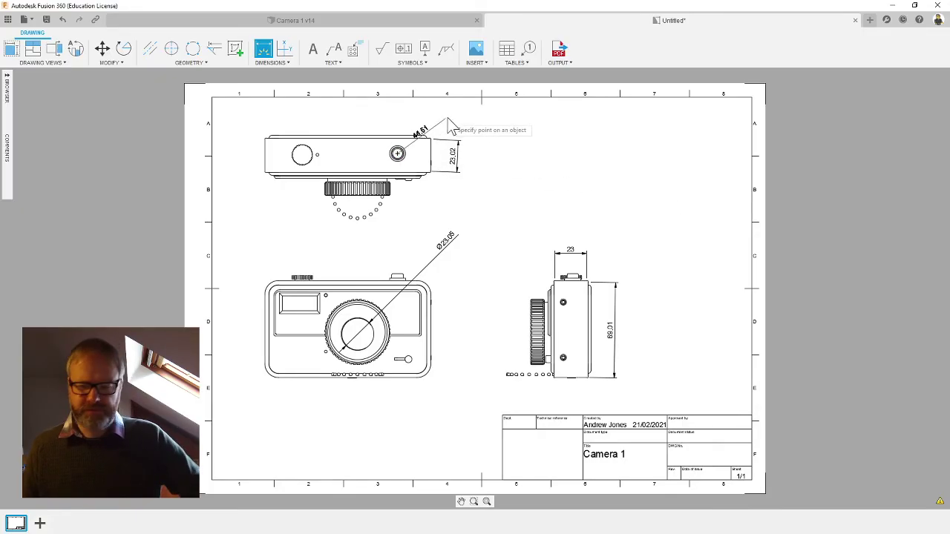
key("Escape")
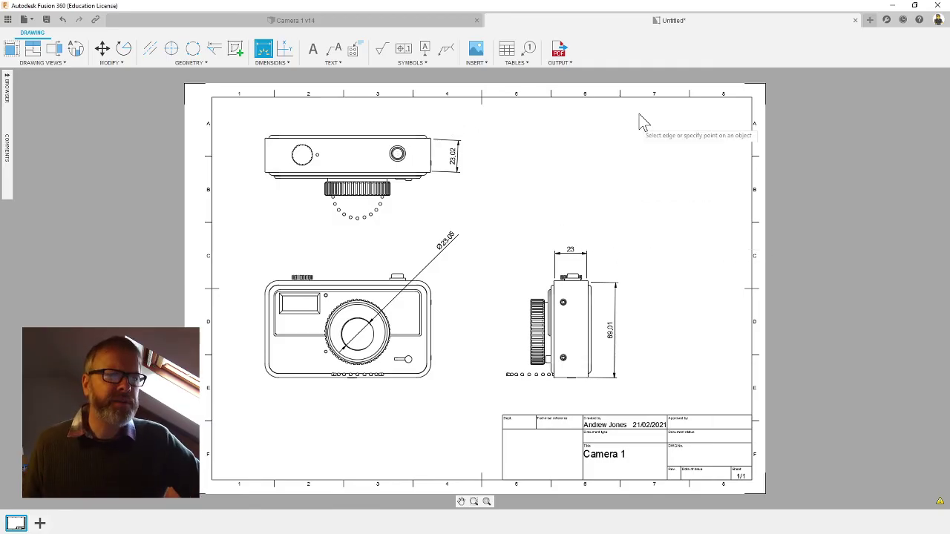
left_click(565, 63)
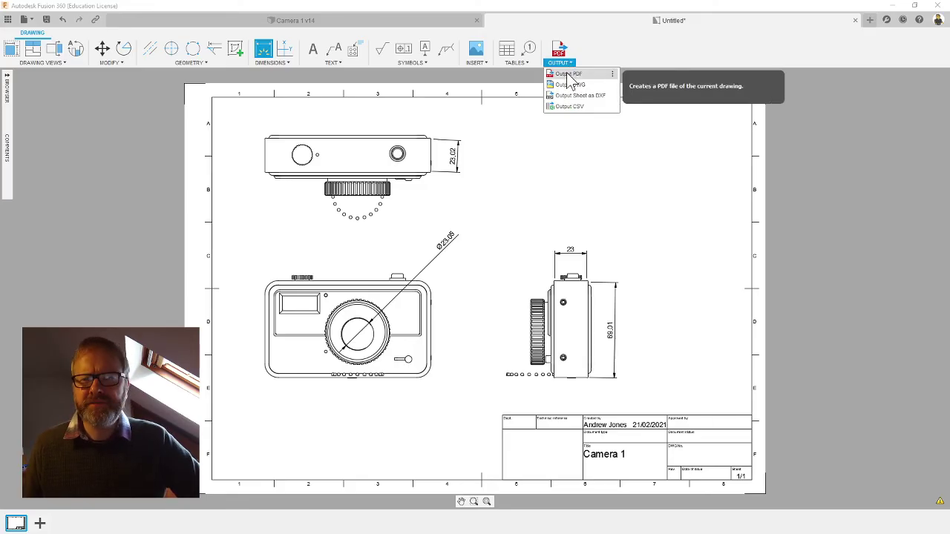
left_click(712, 110)
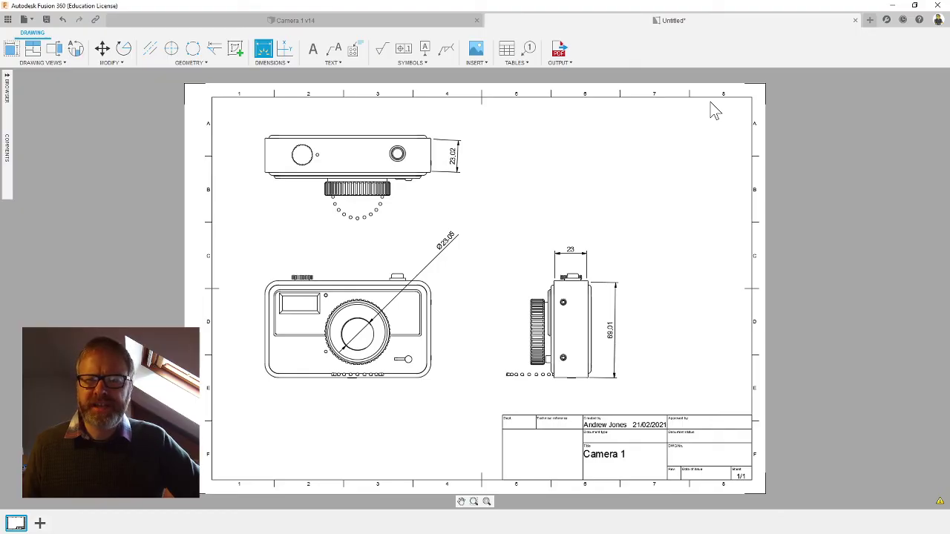